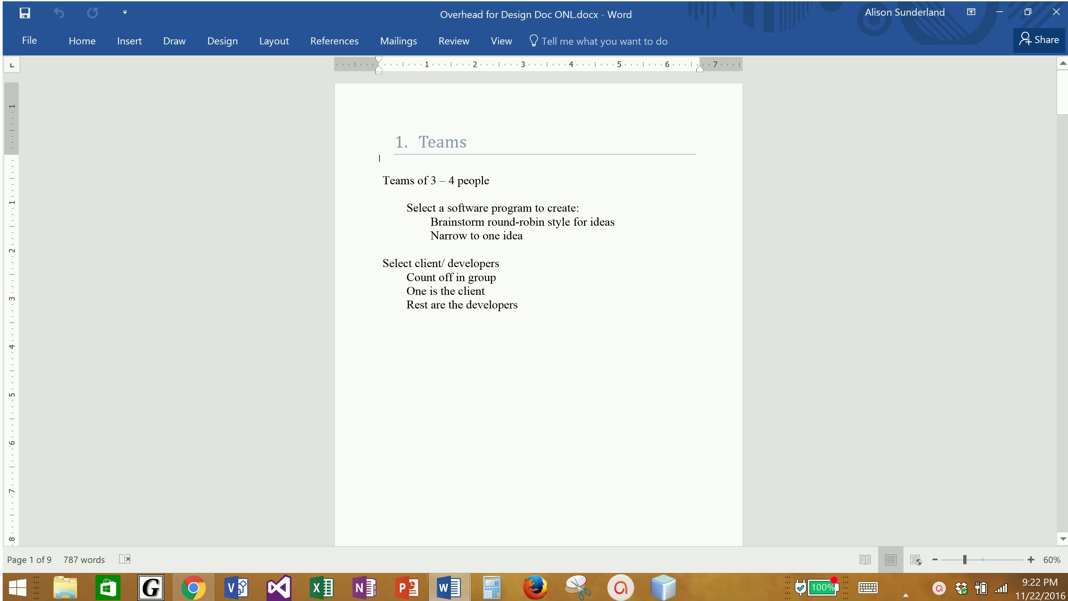
Switch from the Word overhead document to the Chrome window showing the Gmail inbox
key("alt+Tab")
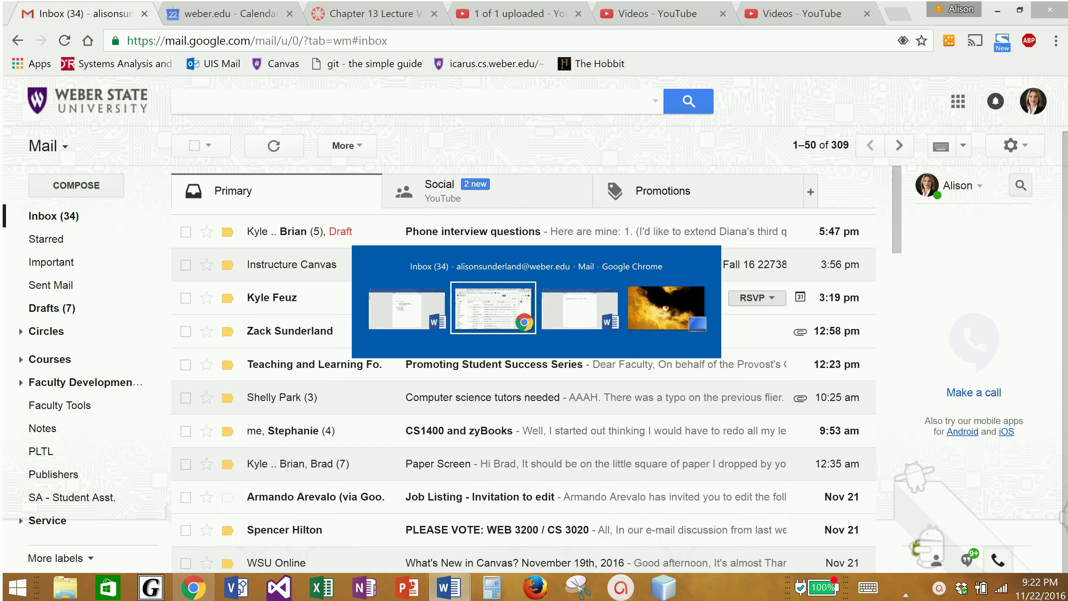
key("alt+Tab")
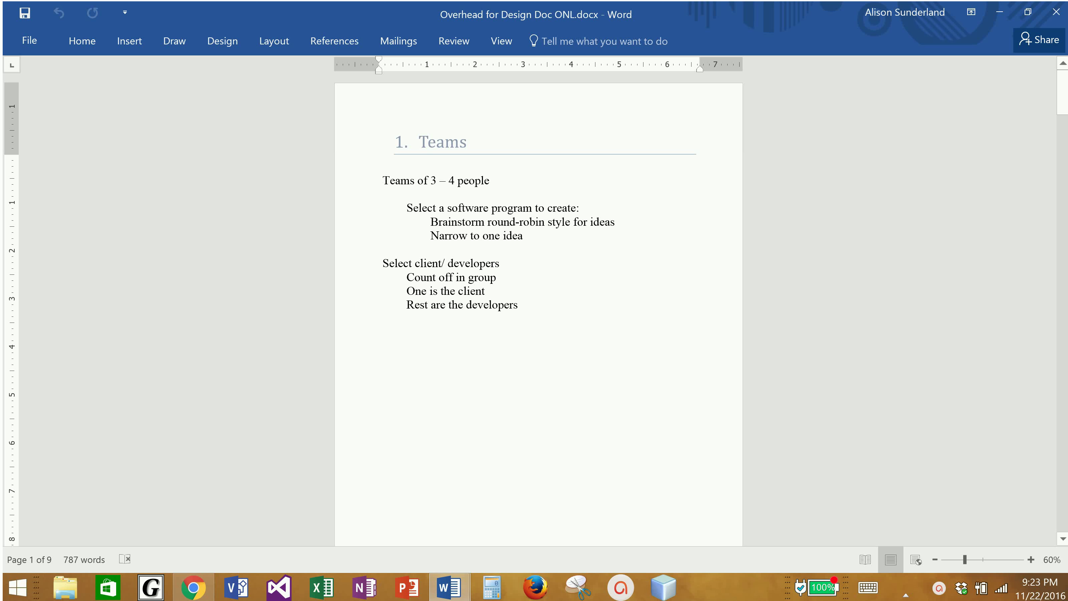
key("alt+Tab")
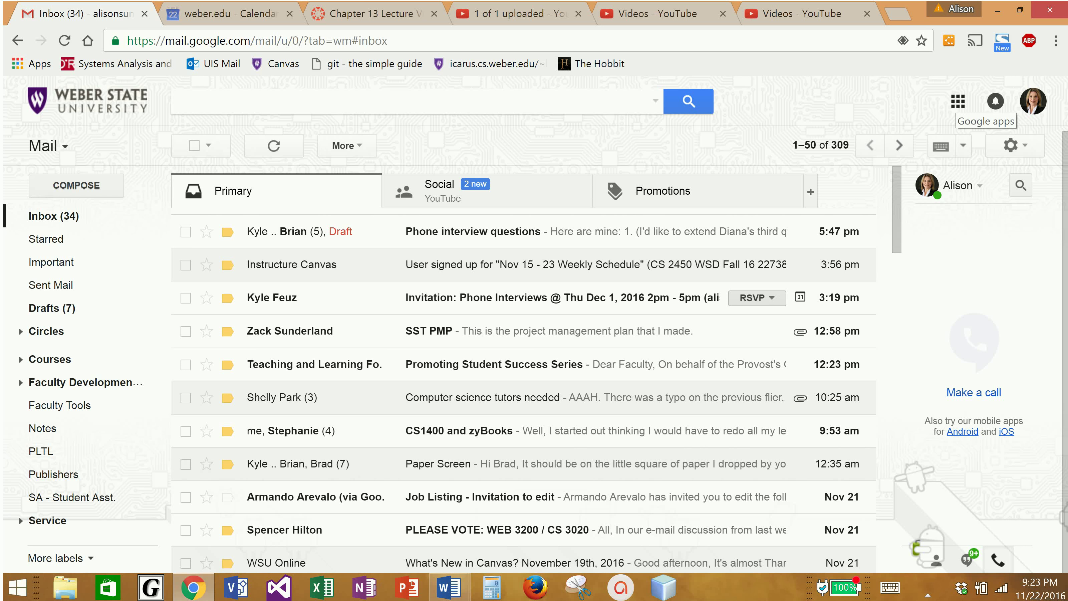
Open the Google apps launcher from the Gmail inbox
left_click(958, 101)
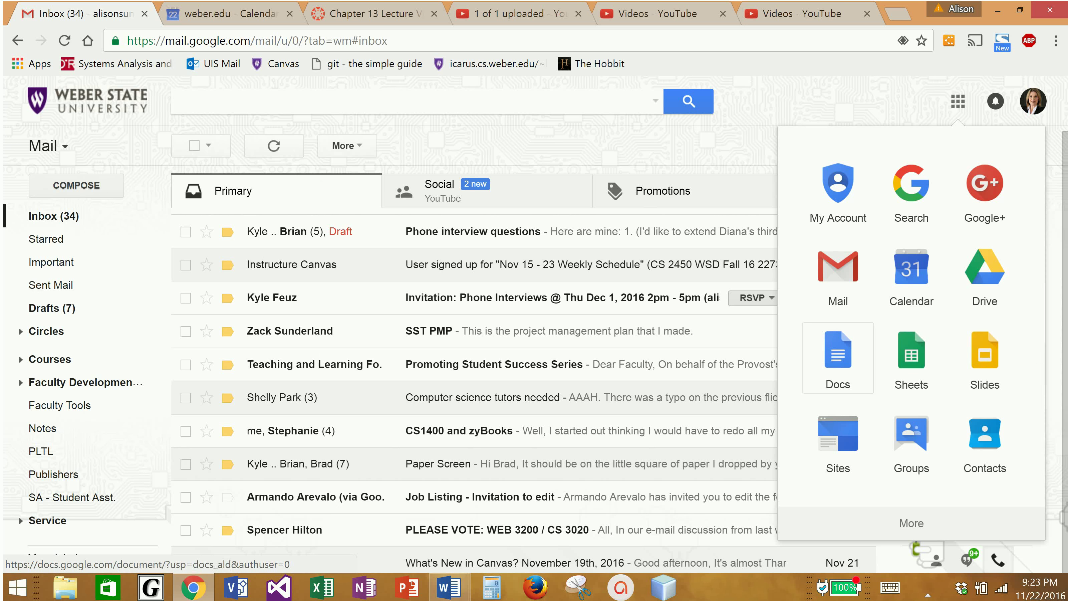
Launch Google Docs from the apps list and create a Blank document
left_click(838, 358)
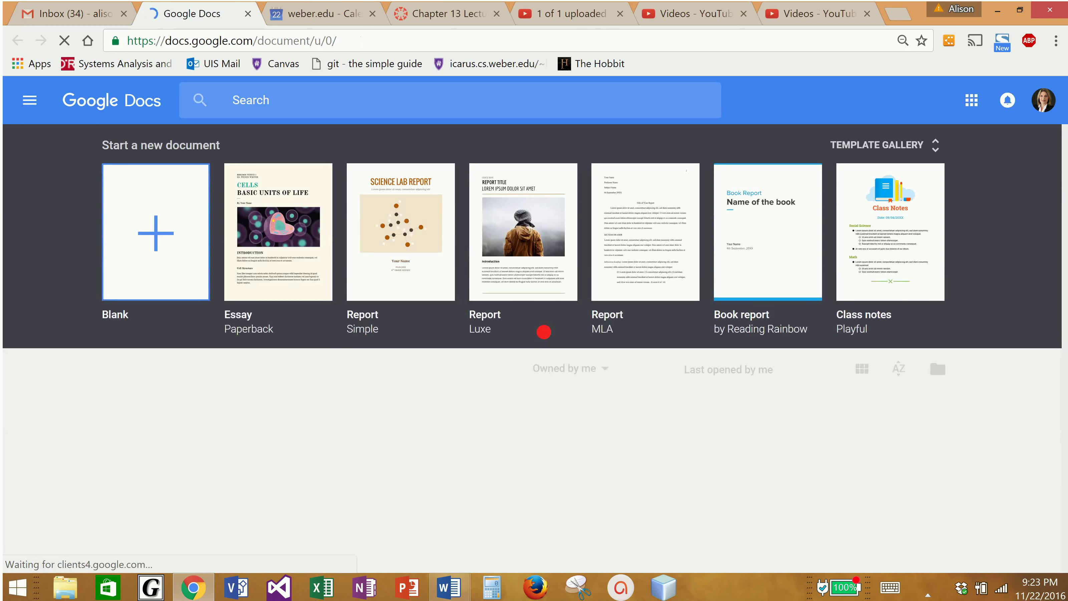
left_click(544, 332)
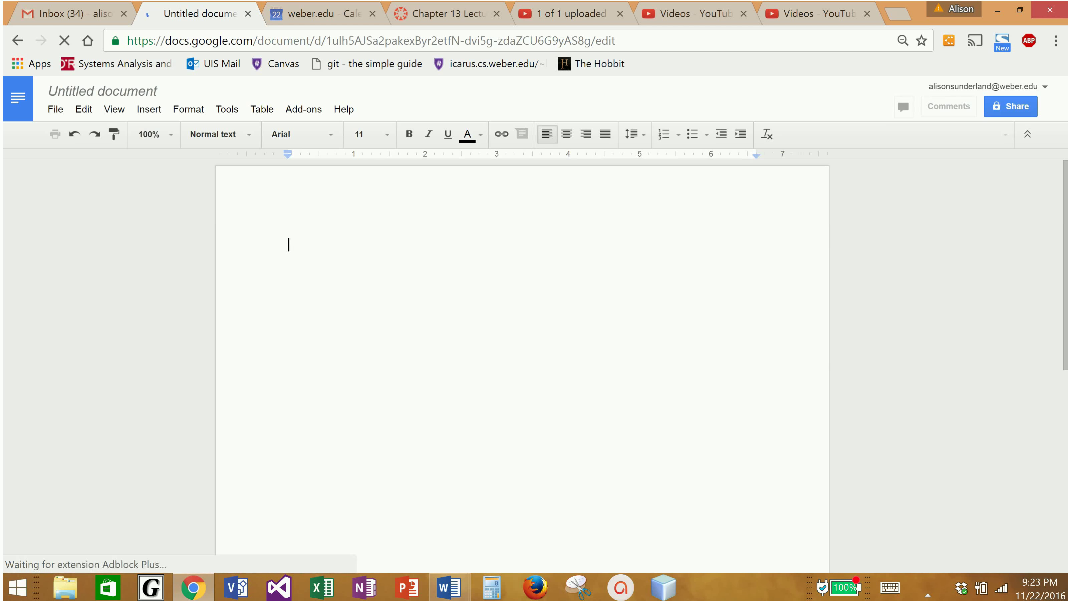
Write 'This is my new Word documents' on the first line, add a new line, and start sharing
type("This is my new ")
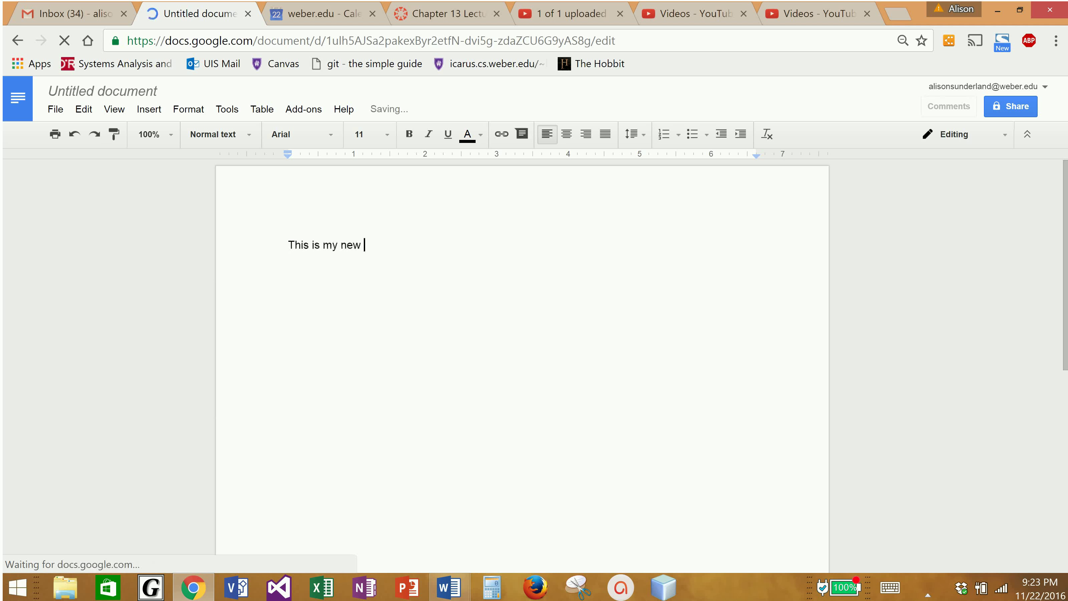
type("Word documents")
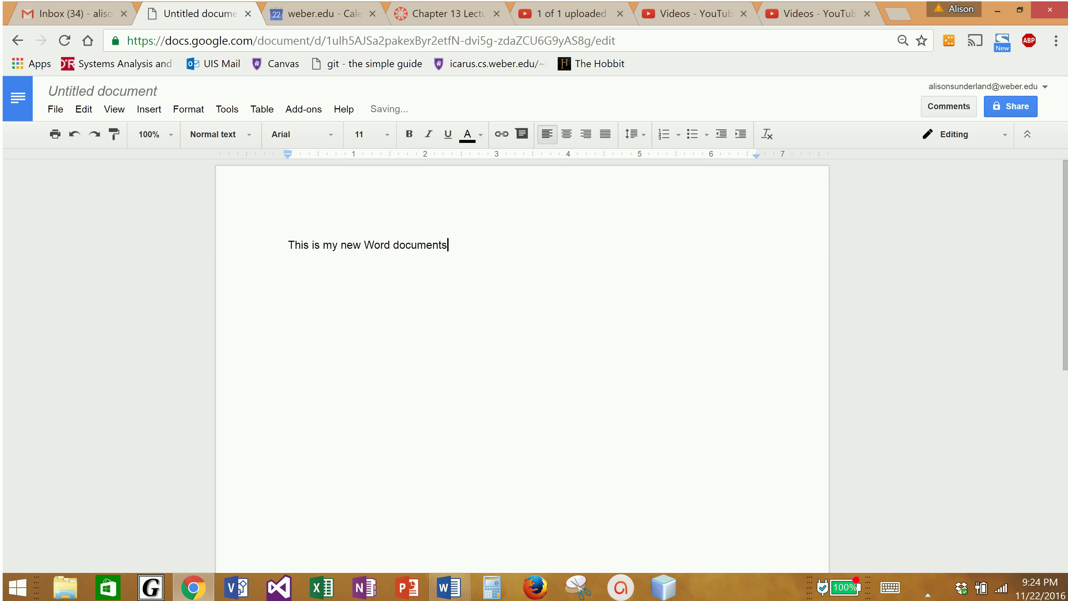
key("Return")
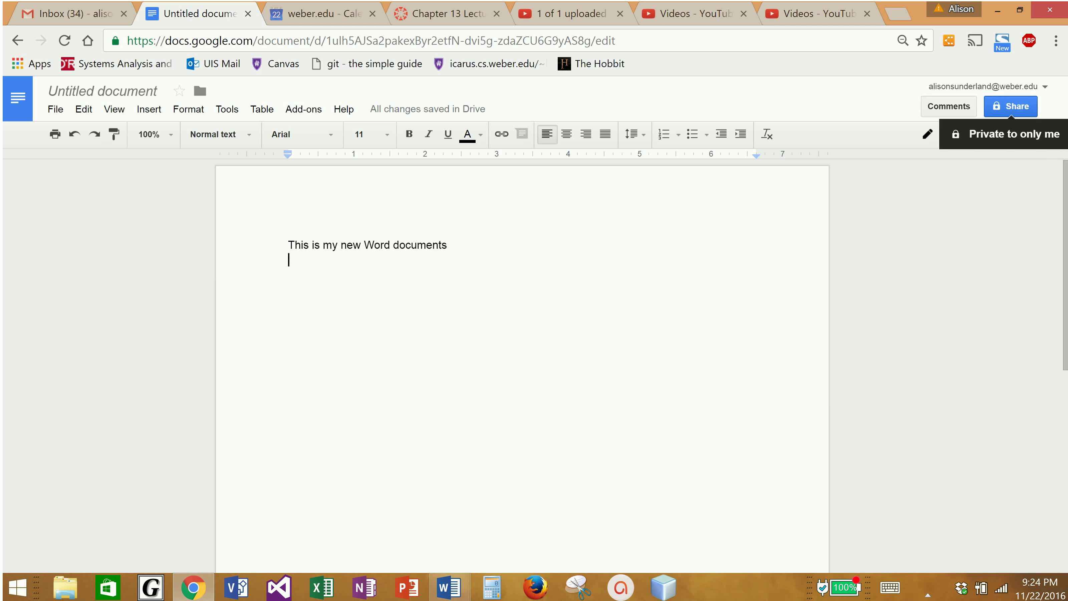
left_click(1010, 106)
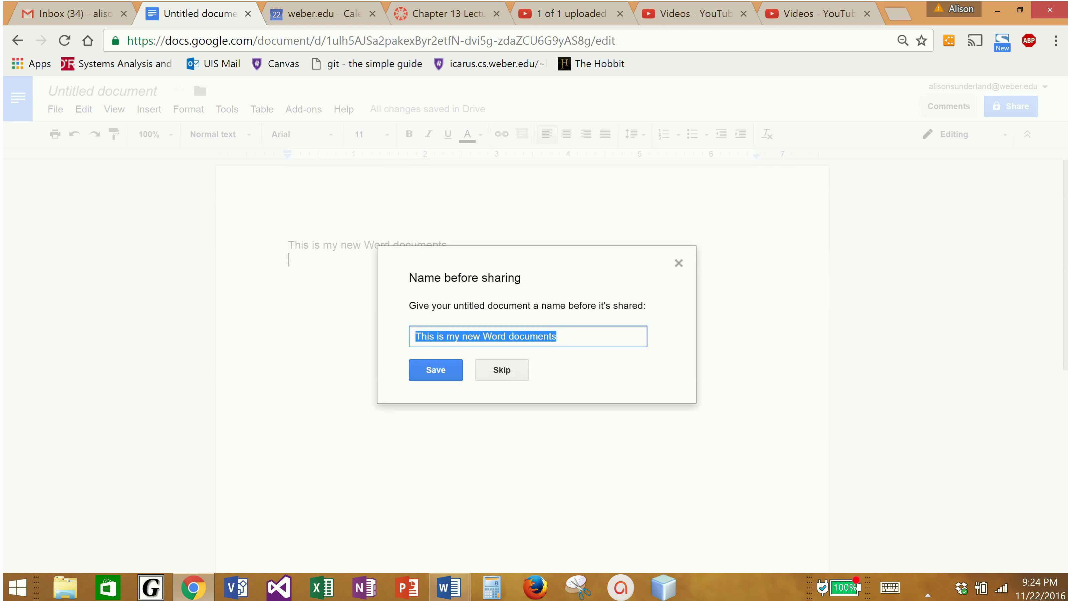
Name the document 'MyDocument', fixing the misspelling, and continue to the sharing options
type("MyDocumnt")
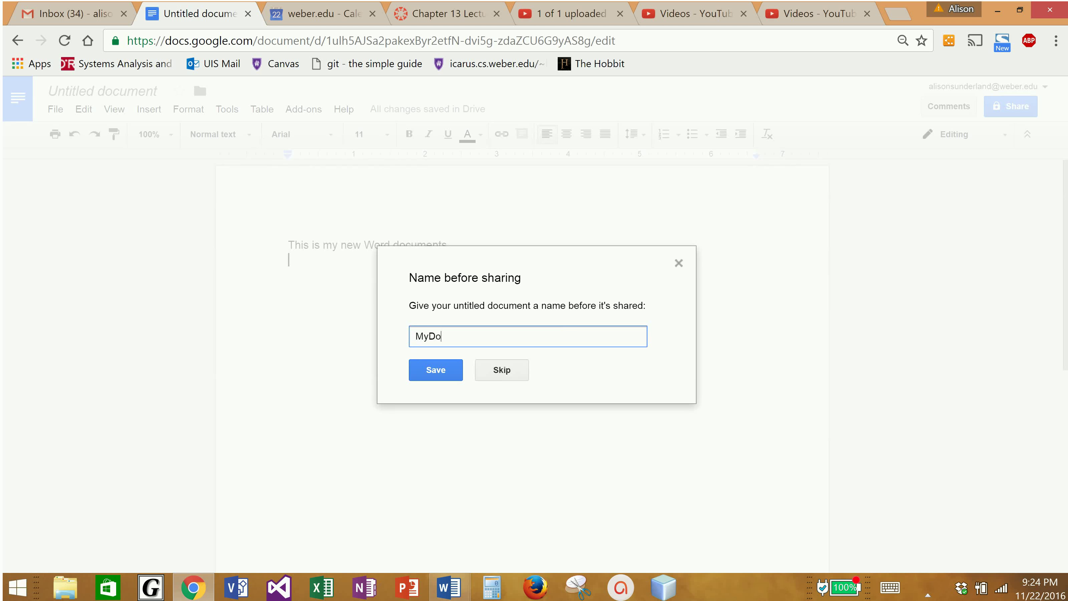
key("BackSpace")
key("BackSpace")
type("ent")
key("Return")
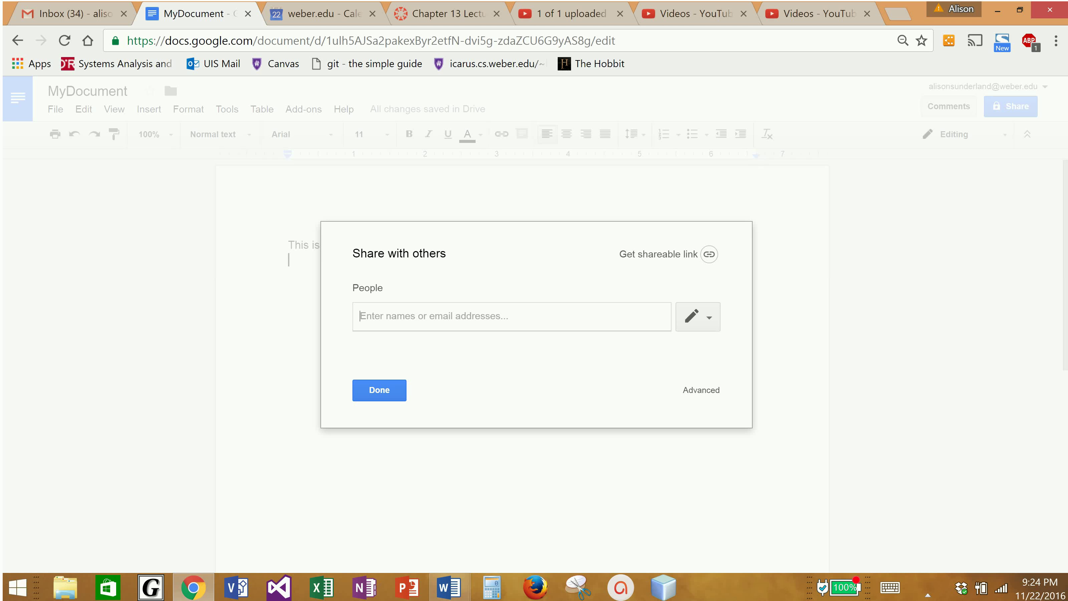
Turn on the shareable link with 'Anyone at weber.edu with the link can edit' access
left_click(669, 254)
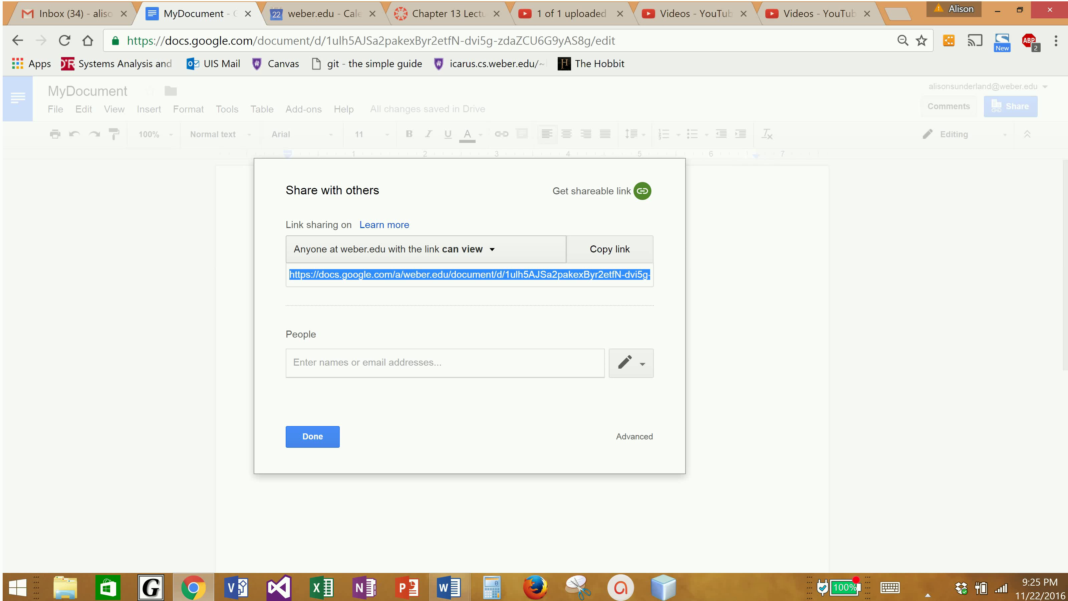
left_click(388, 249)
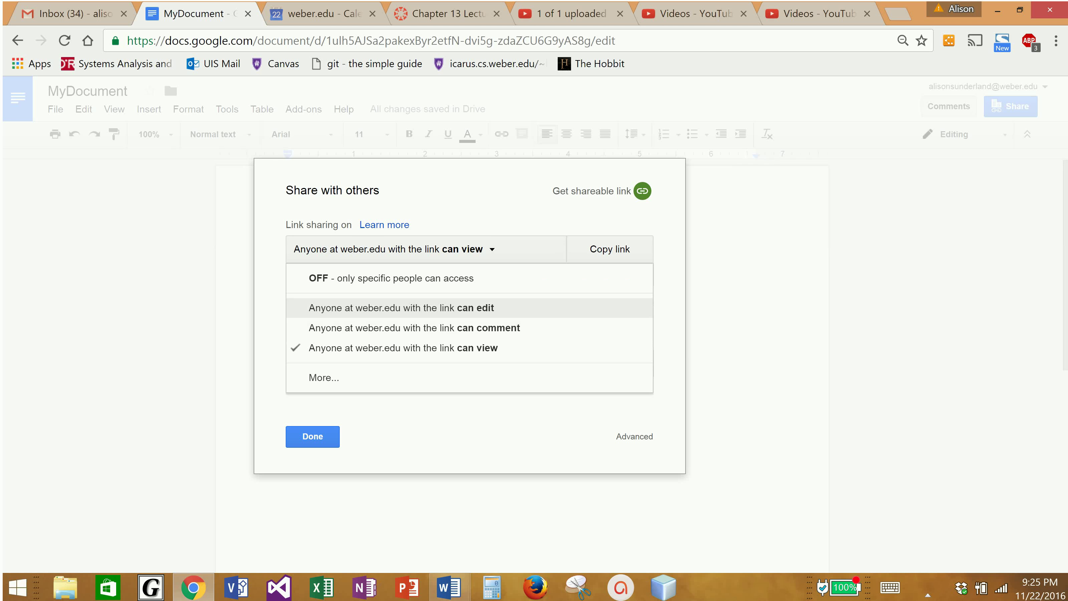
left_click(401, 308)
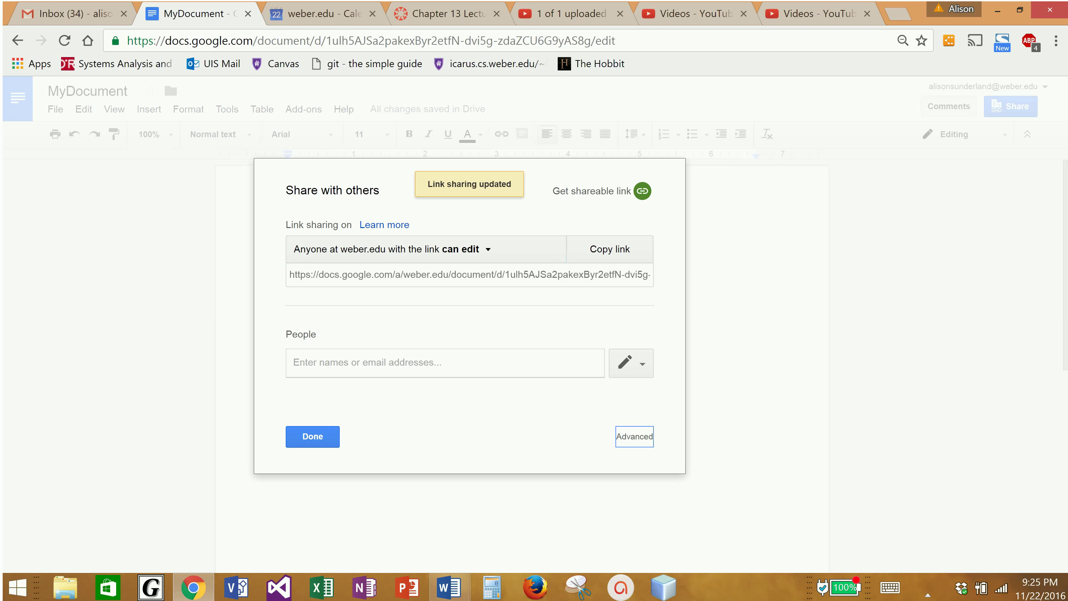
In Advanced sharing, set link sharing to 'On - Anyone with the link' with Can edit access
key("Return")
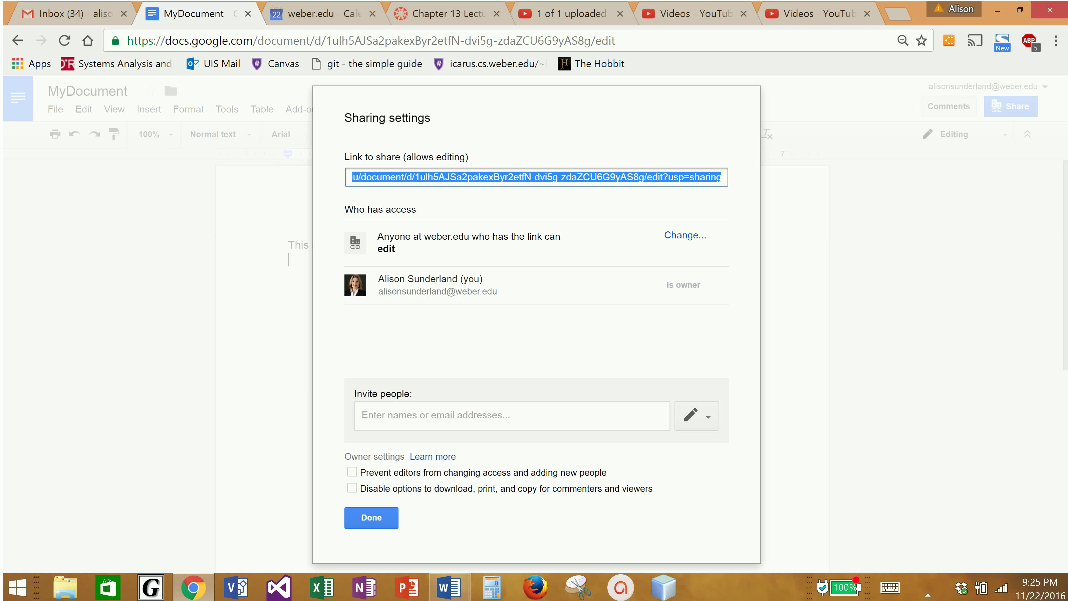
key("Tab")
key("Return")
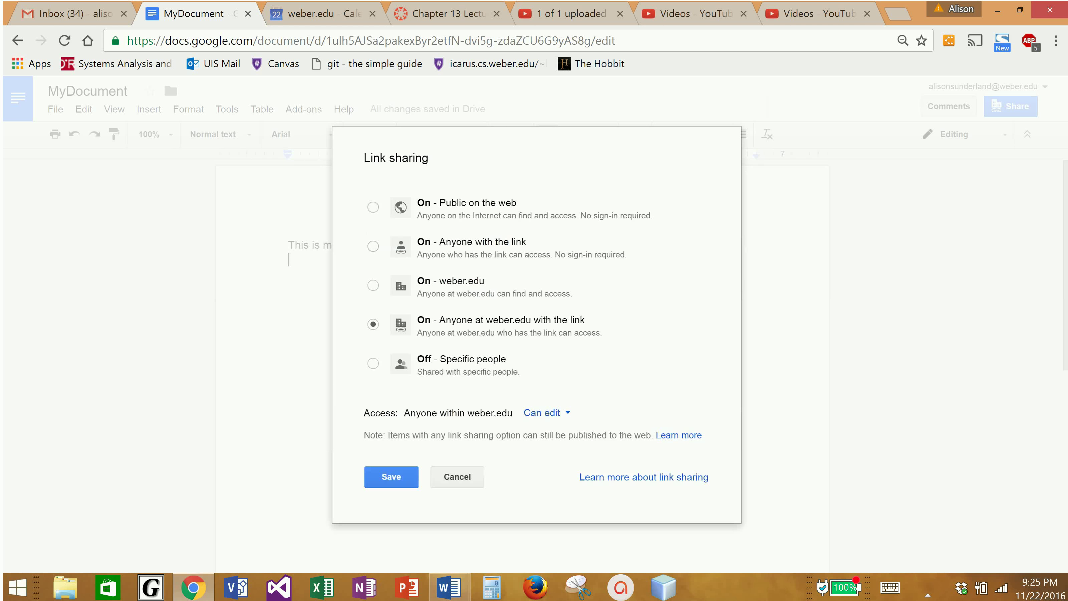
left_click(373, 246)
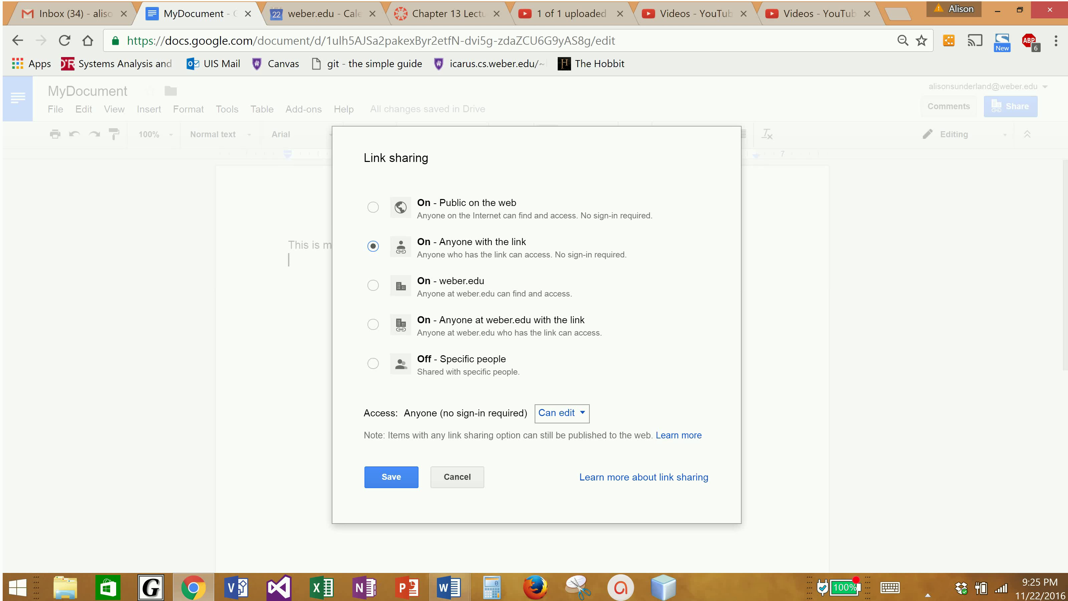
left_click(562, 413)
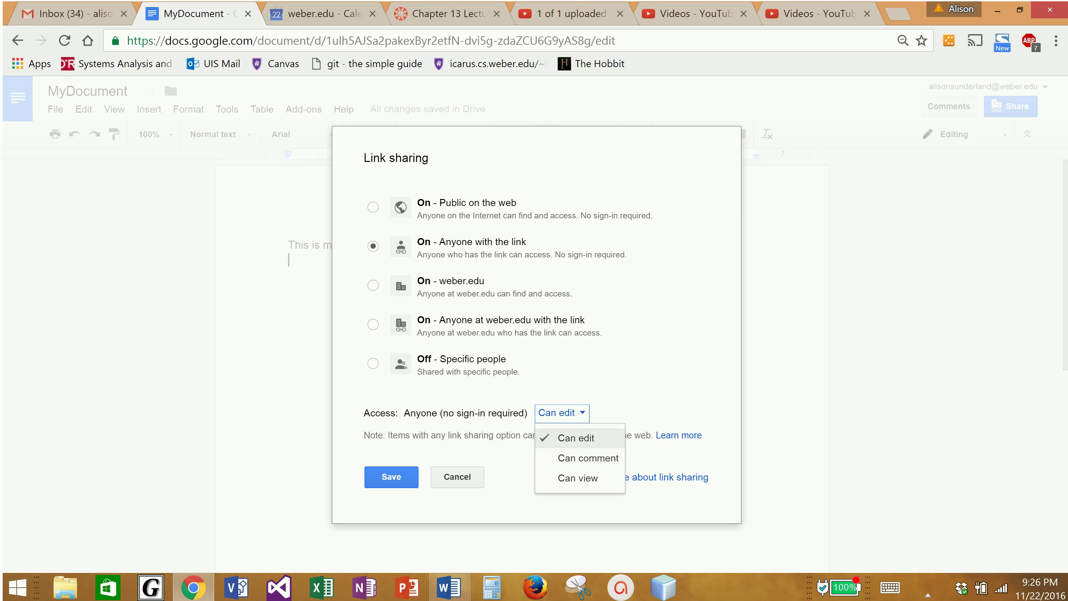
key("Return")
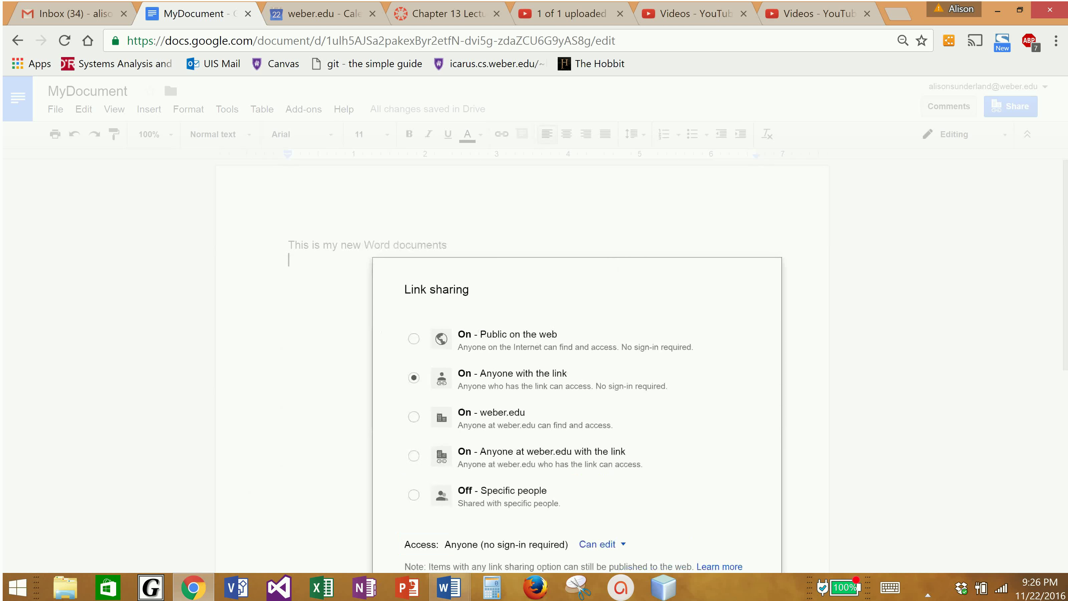
Save the anyone-with-link setting without inviting anyone, and select the editable share link URL
key("Return")
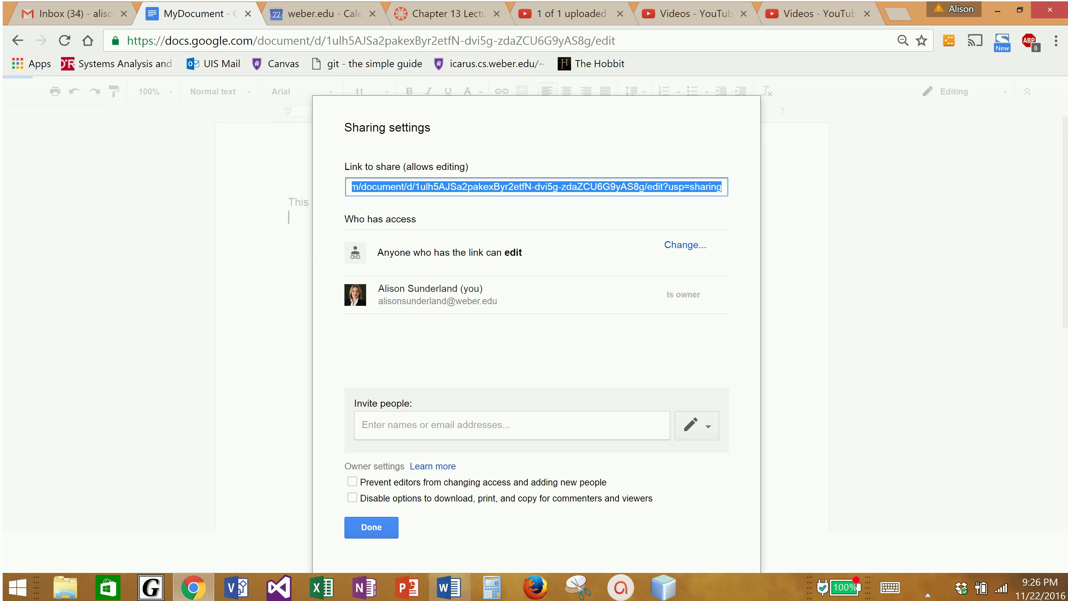
left_click(512, 425)
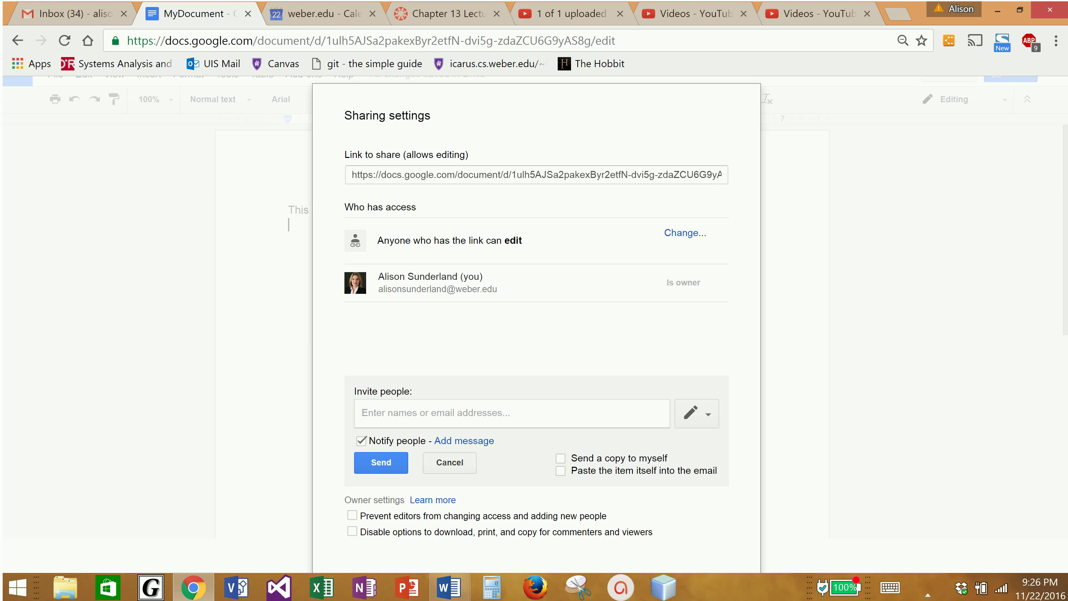
left_click(450, 462)
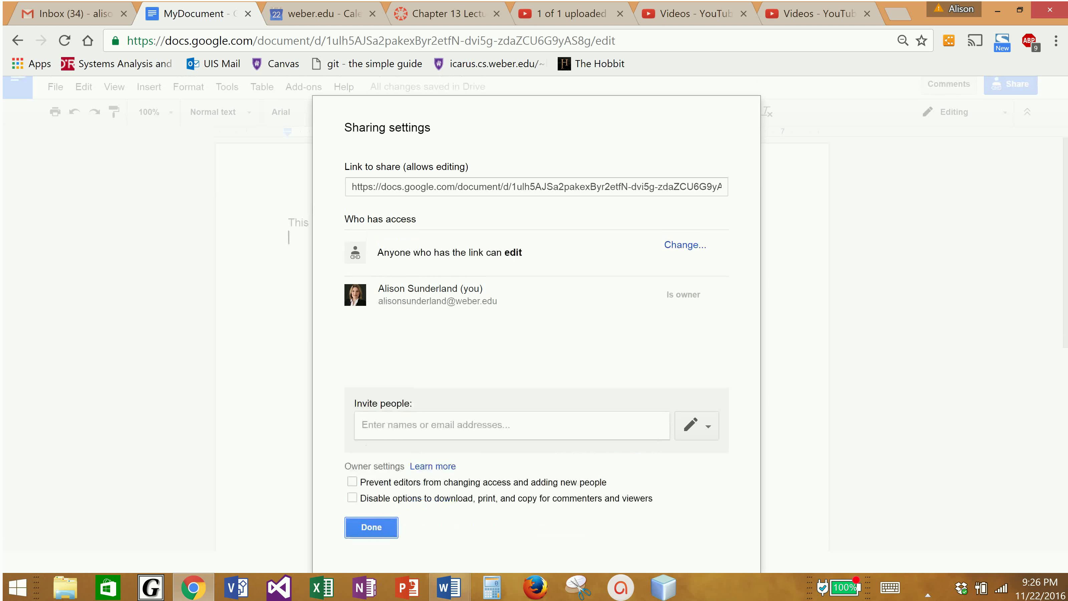
left_click(536, 187)
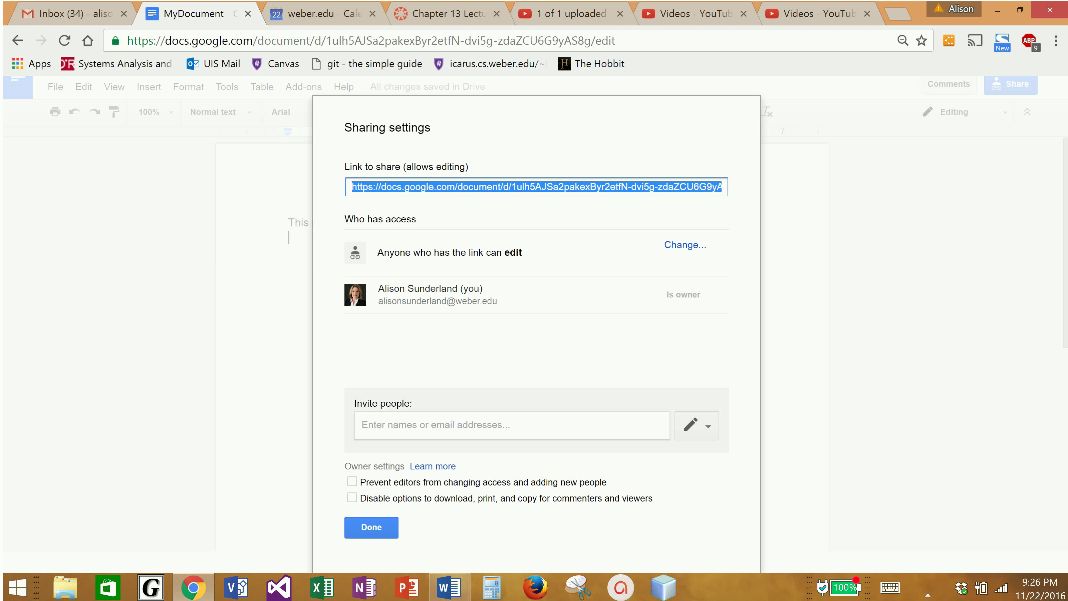
Paste the share link as a hyperlink on a new line below the opening sentence
left_click(371, 527)
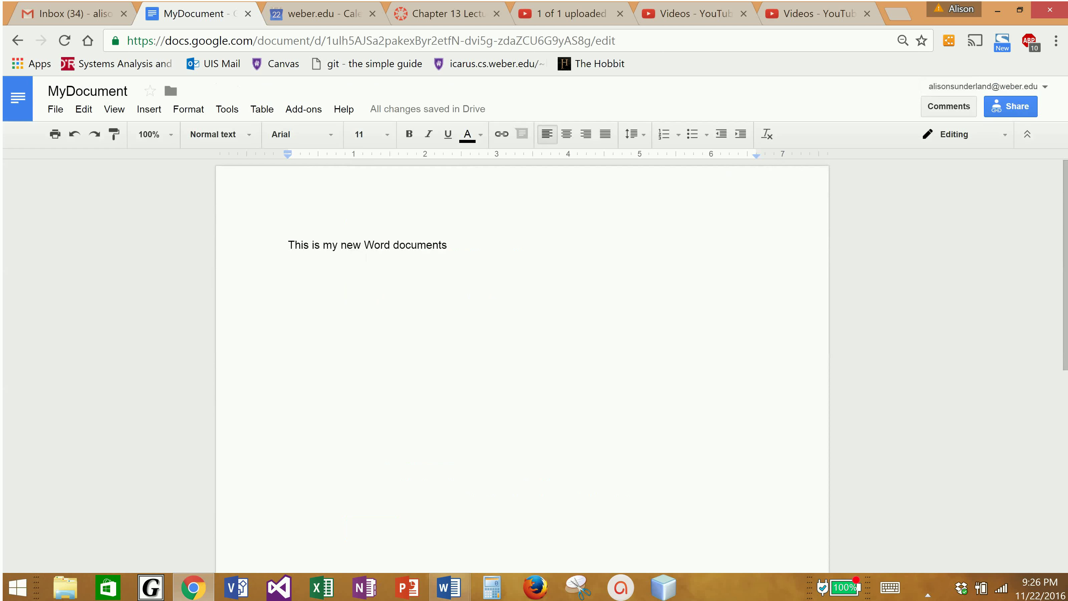
key("Return")
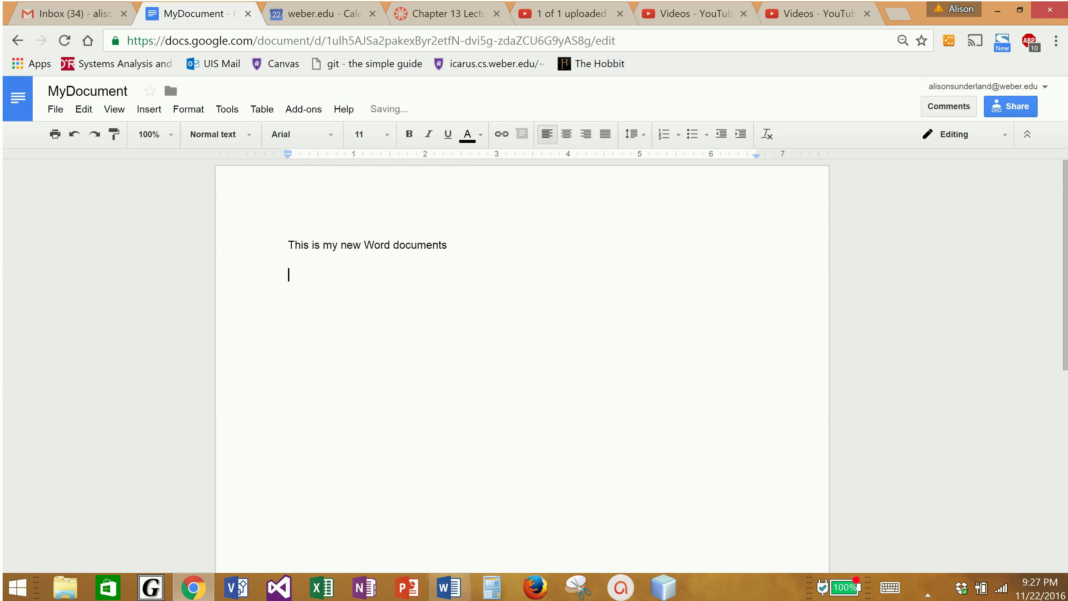
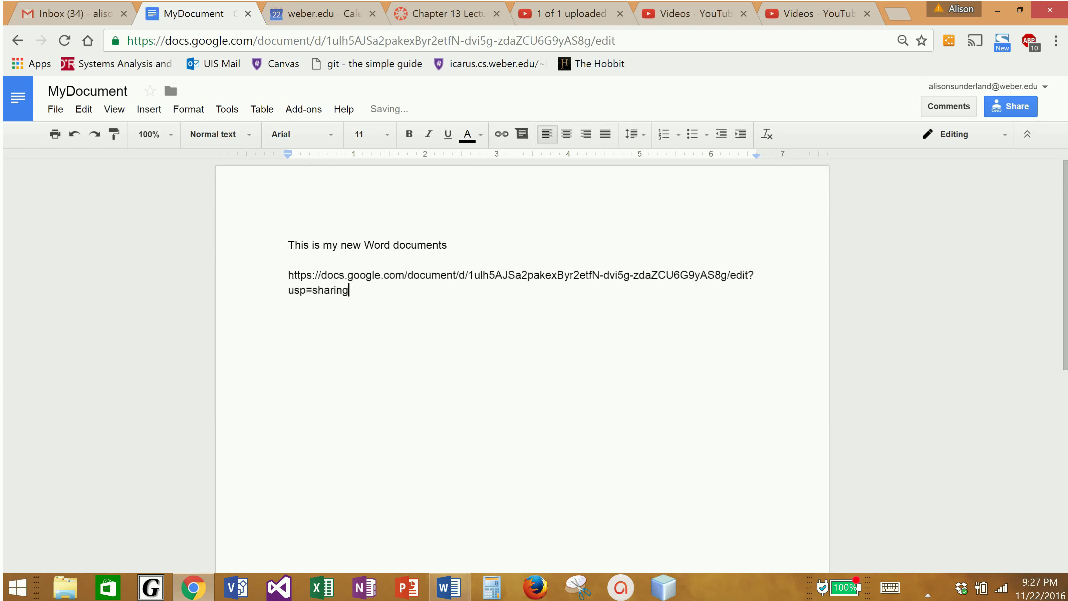
key("Return")
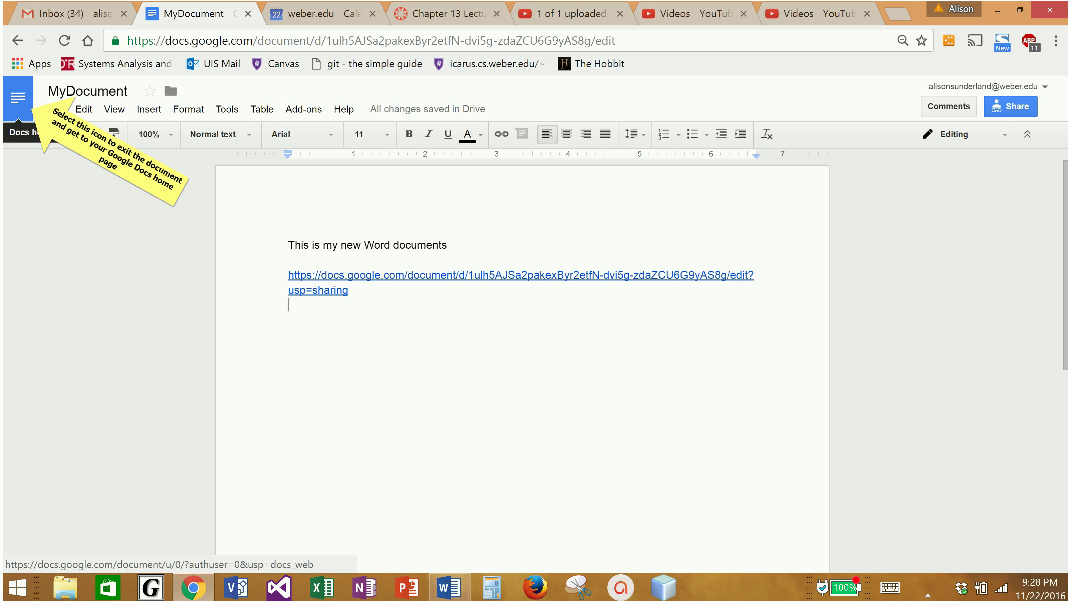
Leave MyDocument for the Google Docs home page
left_click(18, 98)
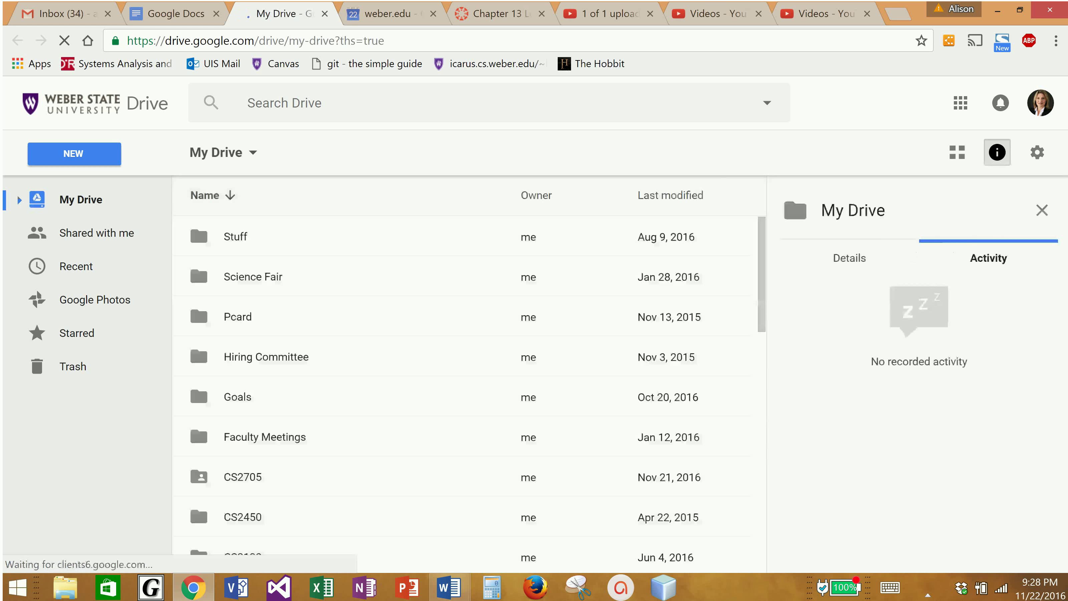
key("c")
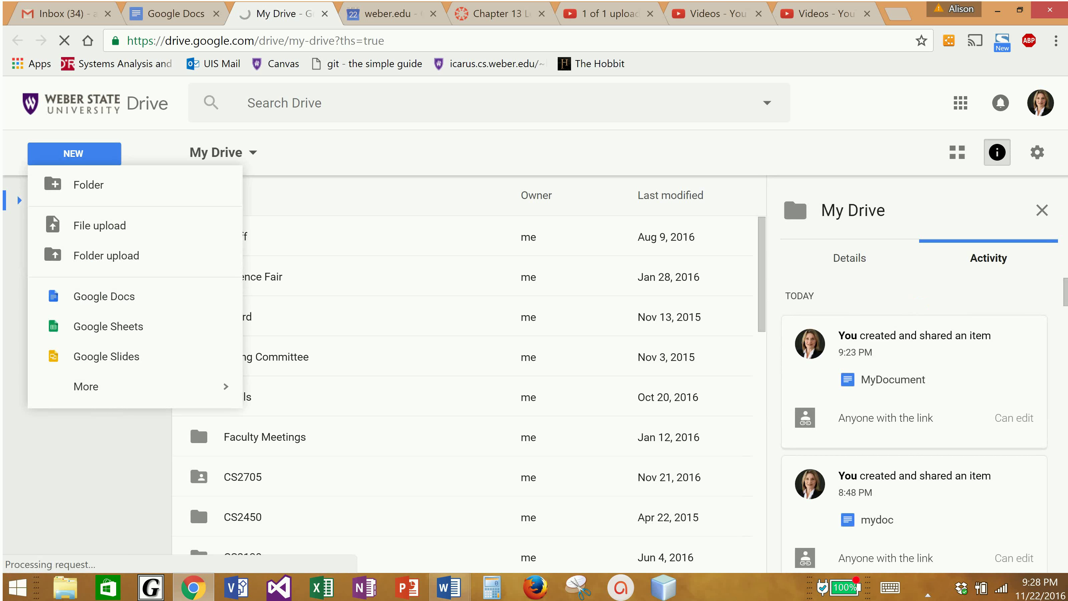
key("Down")
key("Down")
key("Down")
key("Down")
key("Down")
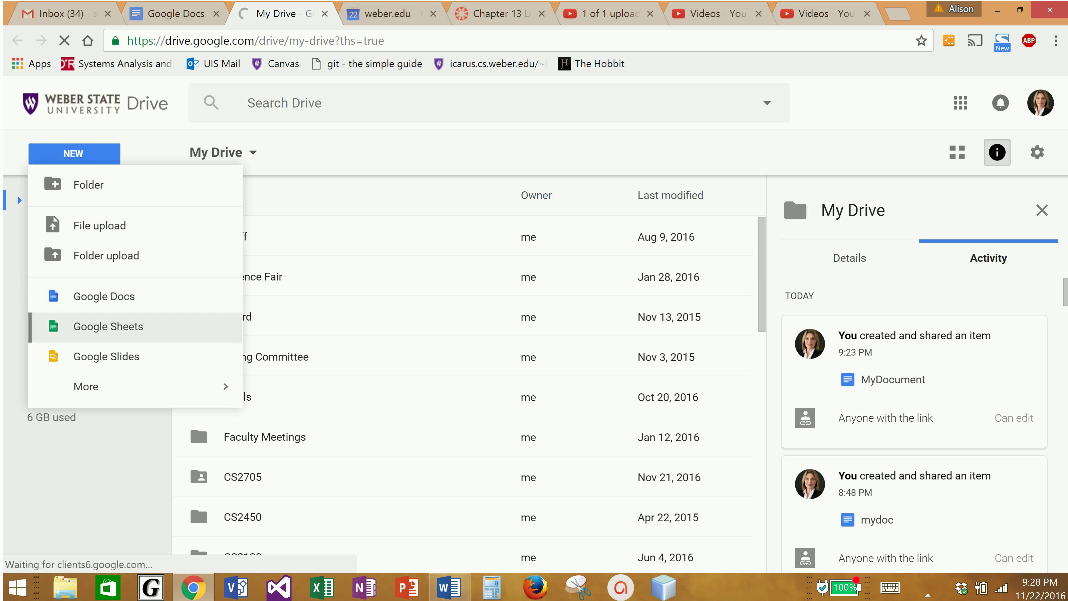
key("Down")
key("Down")
key("Right")
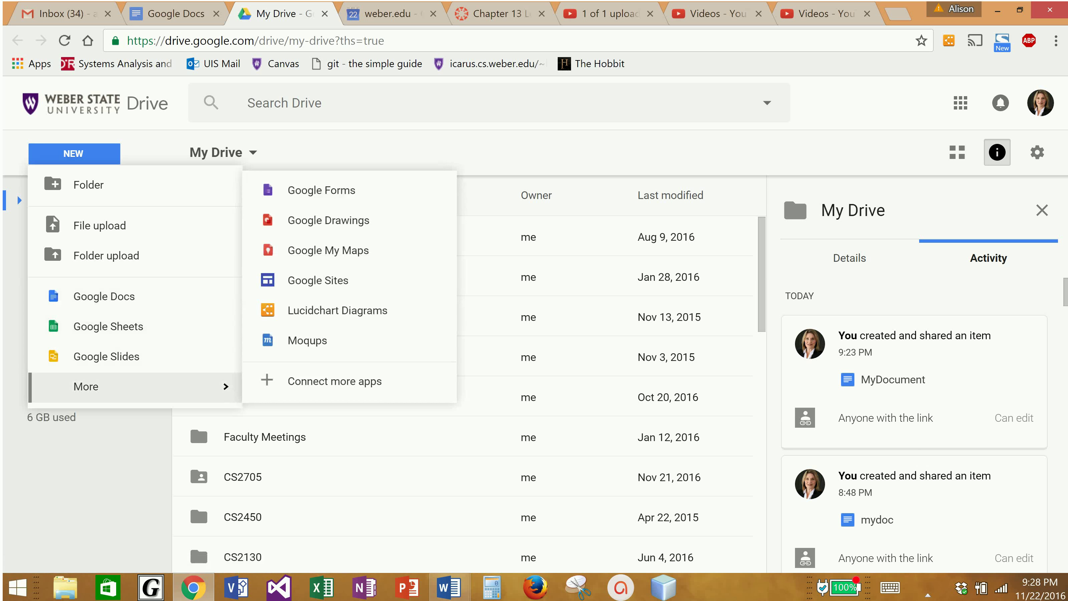
key("Down")
key("Down")
key("Down")
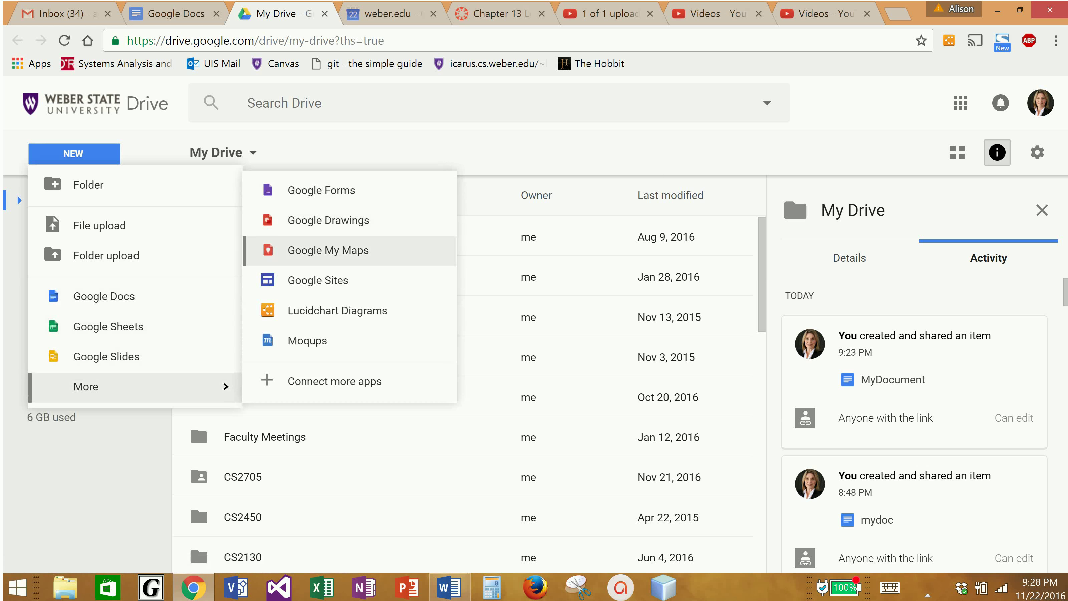
key("Down")
key("Down")
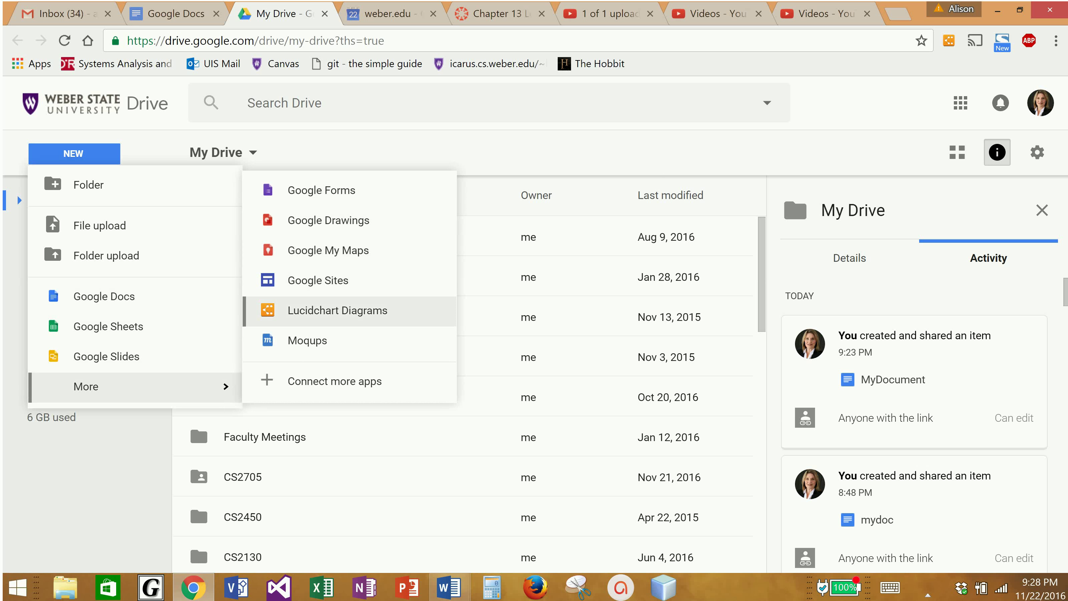
key("Down")
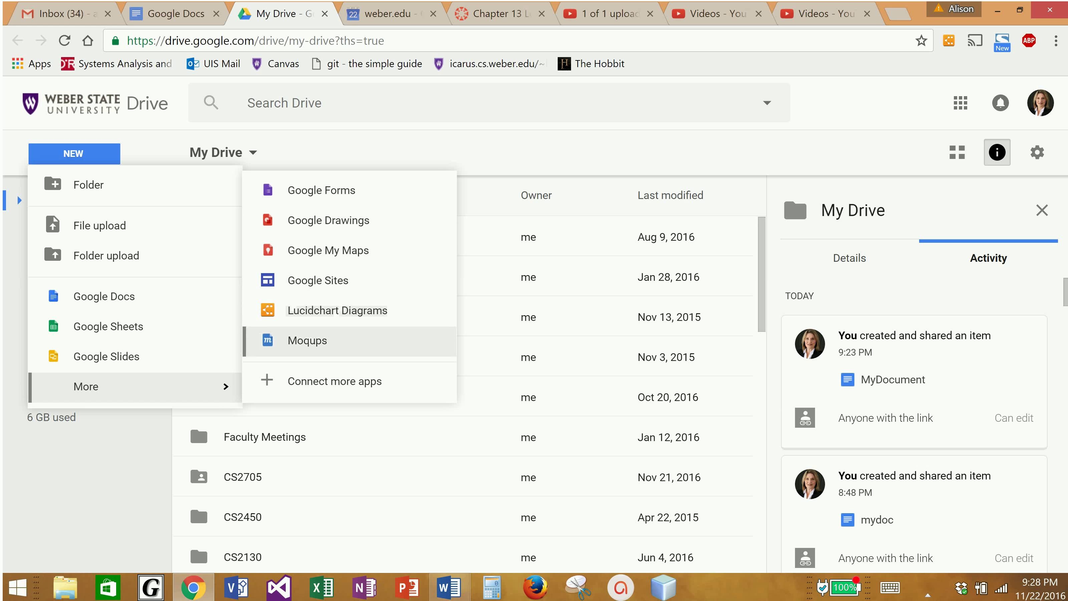
key("Down")
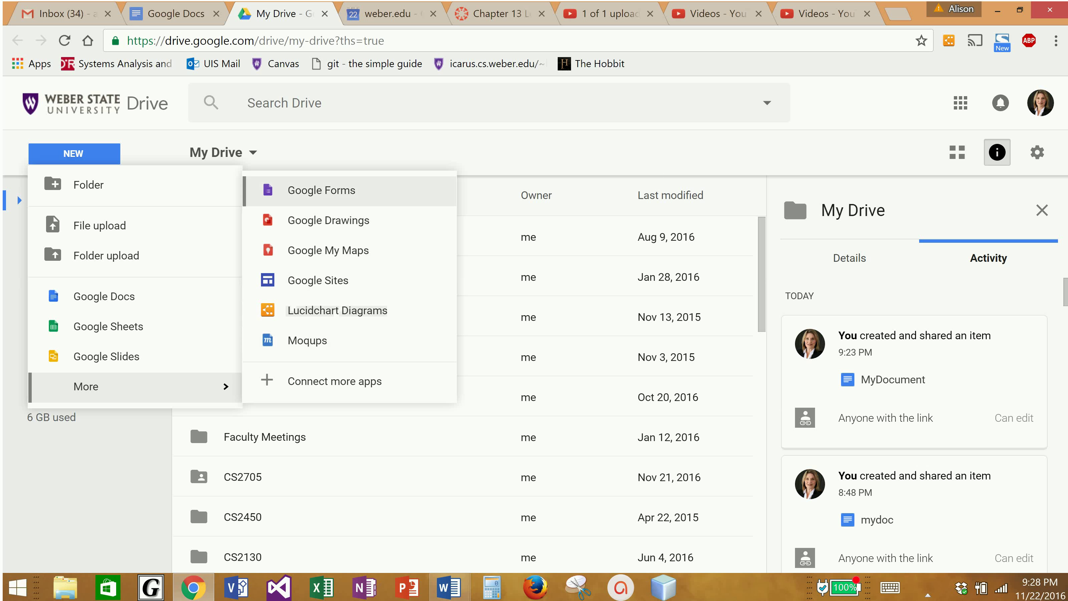
key("Down")
key("Escape")
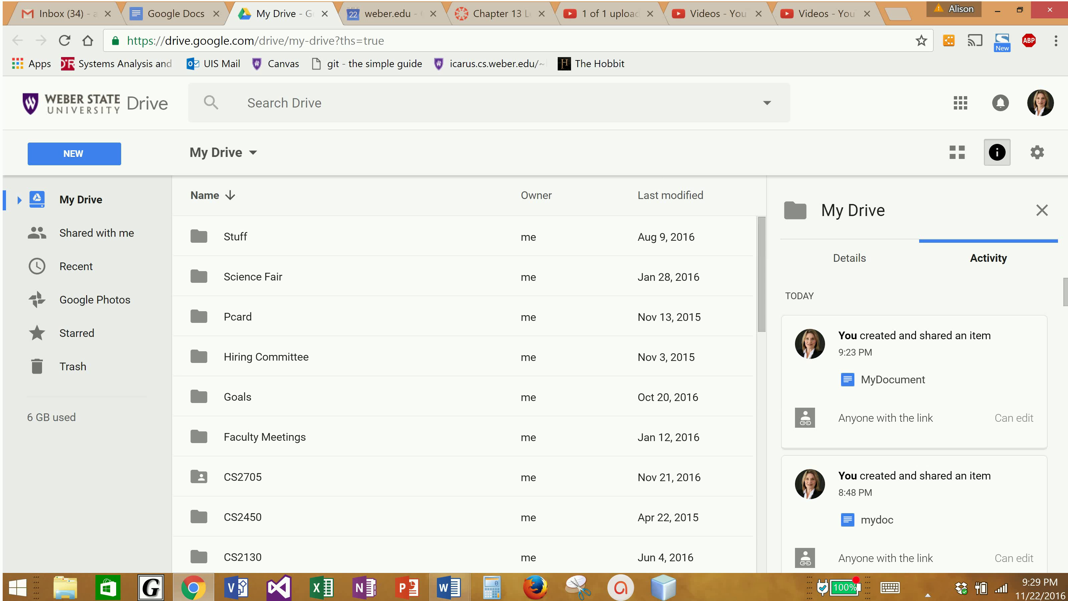
Open the CS1030 folder, refresh the page, and select OS Treasure Hunt.zip to view its activity
scroll(197, 419, "down", 10)
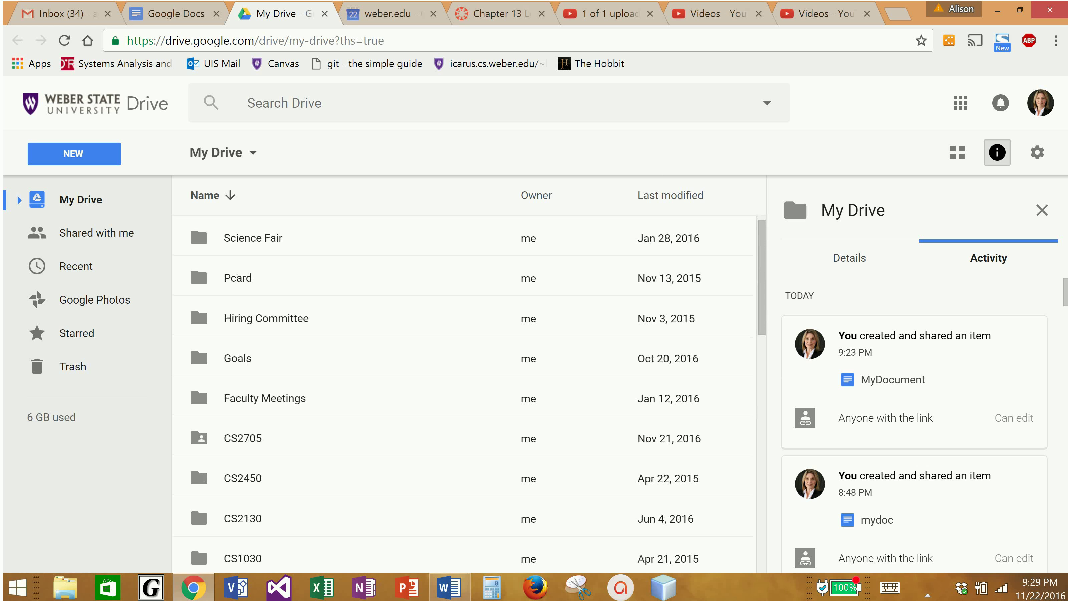
scroll(197, 329, "up", 5)
scroll(197, 330, "up", 2)
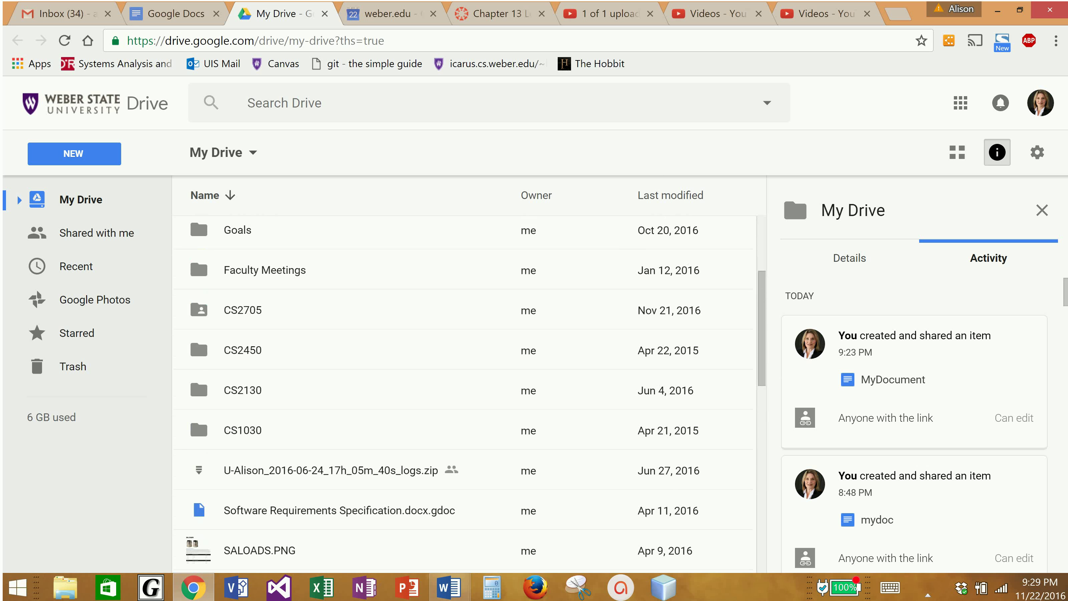
double_click(243, 430)
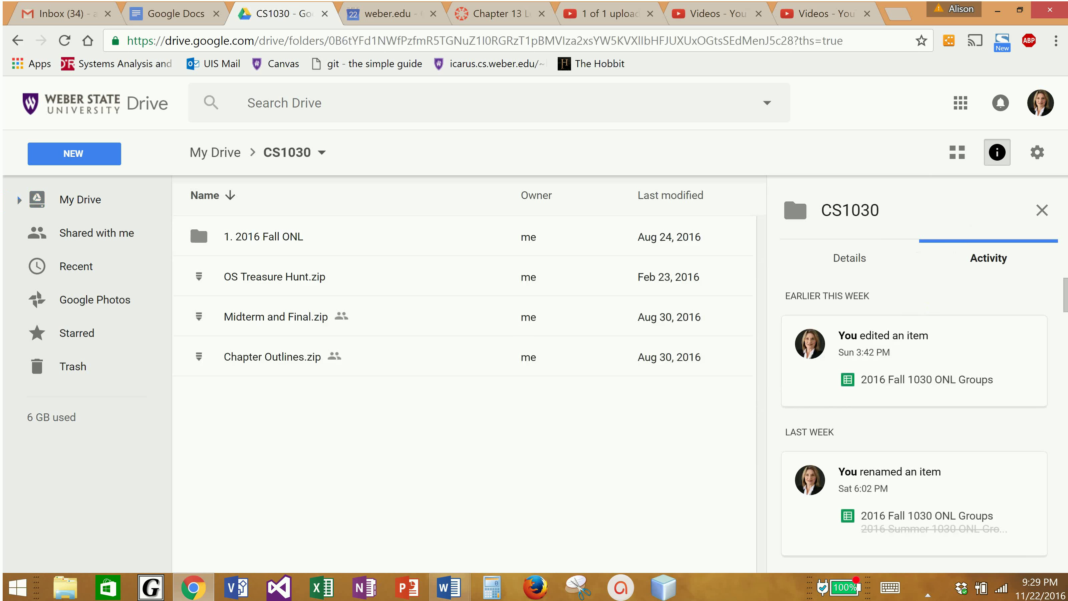
key("F5")
left_click(274, 277)
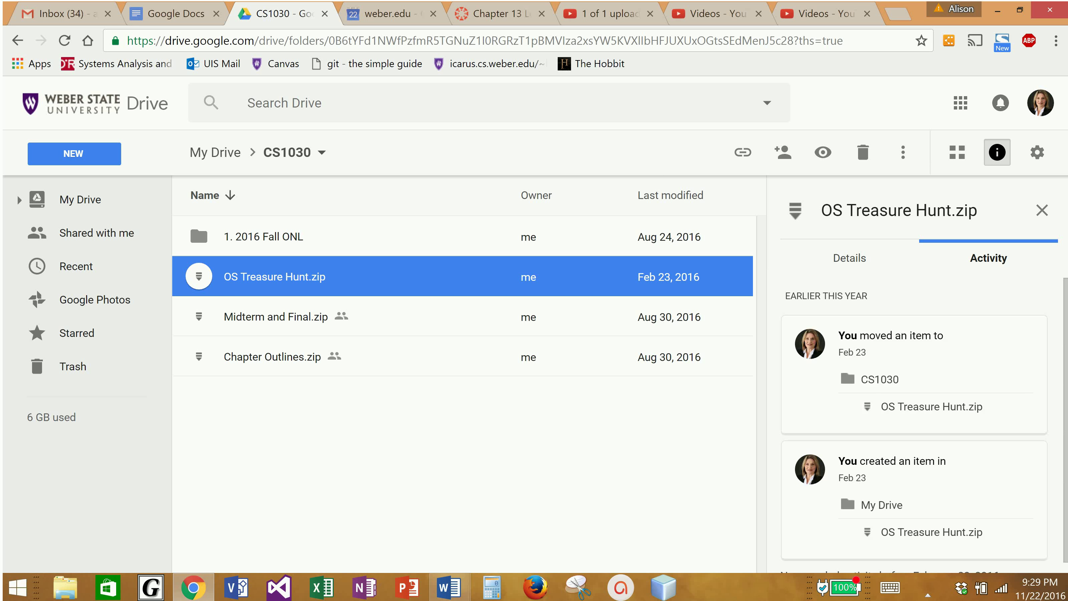
Open the Share dialog for OS Treasure Hunt.zip and close it without adding anyone
right_click(246, 278)
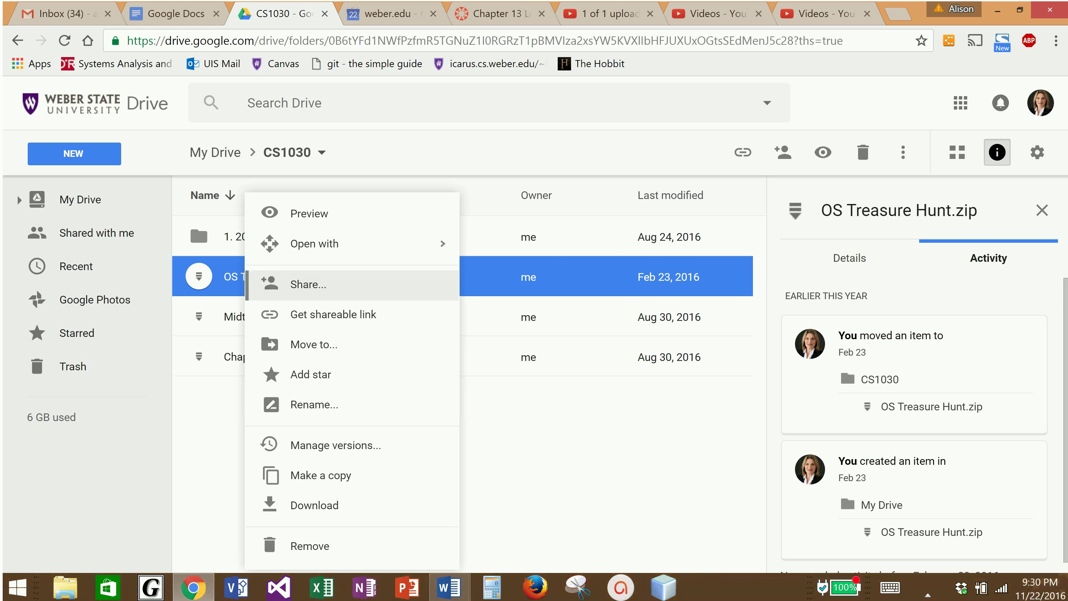
left_click(253, 282)
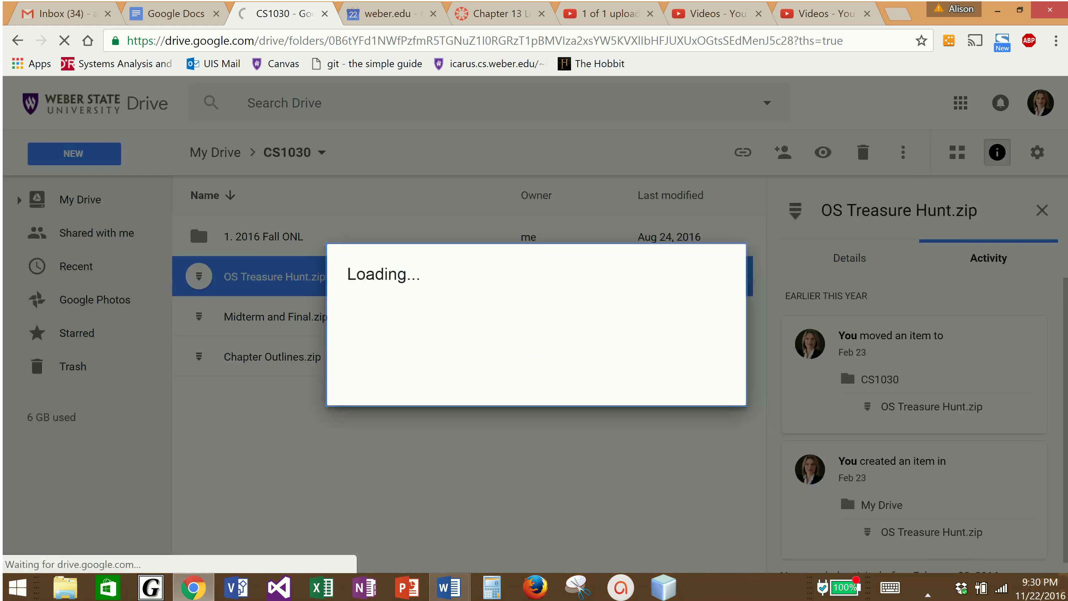
key("Escape")
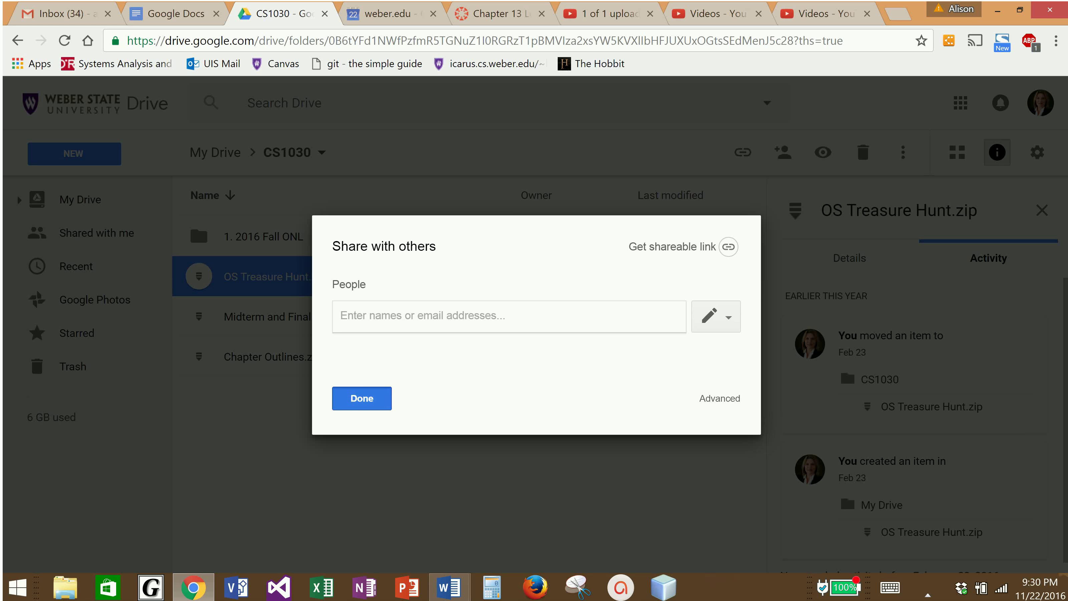
left_click(361, 398)
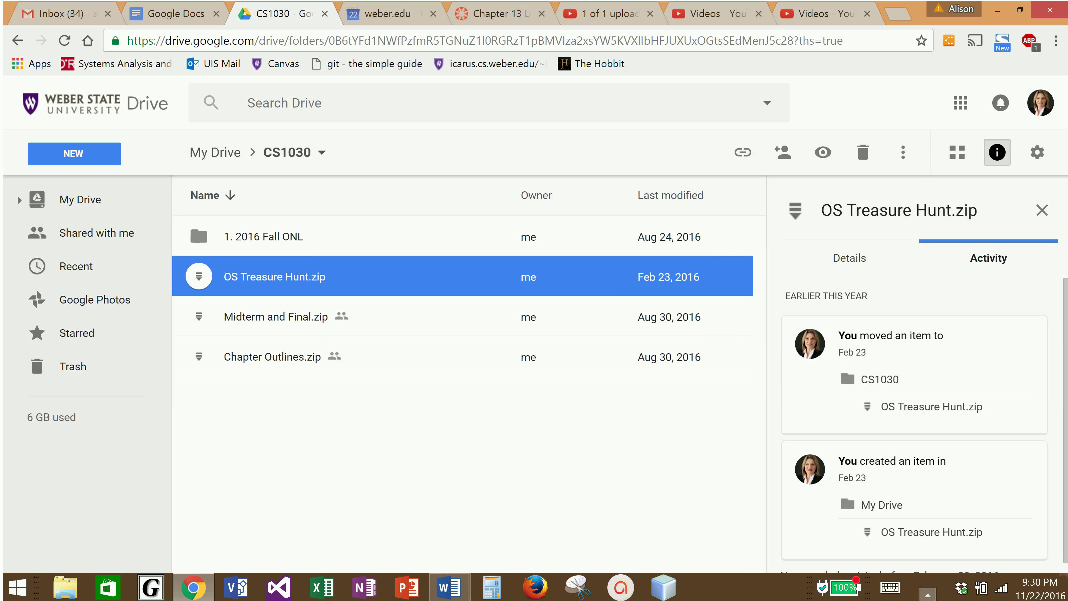